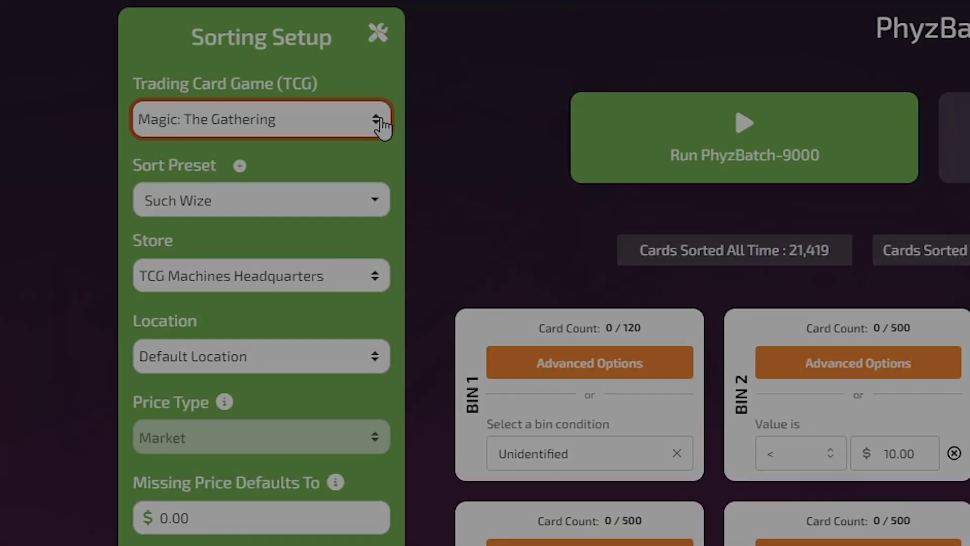
# Keep Magic: The Gathering as the game and browse the sort presets.
pyautogui.click(382, 124)
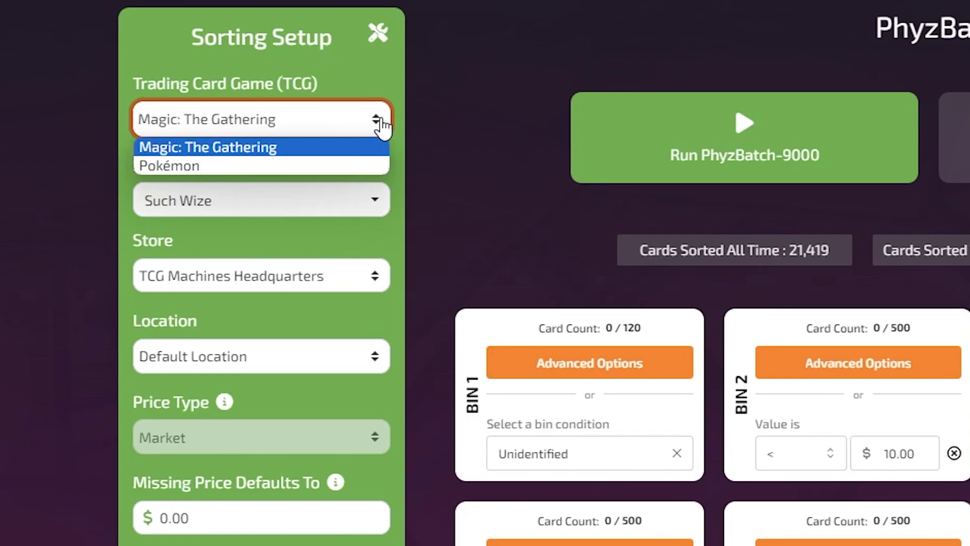
pyautogui.click(412, 151)
pyautogui.click(377, 200)
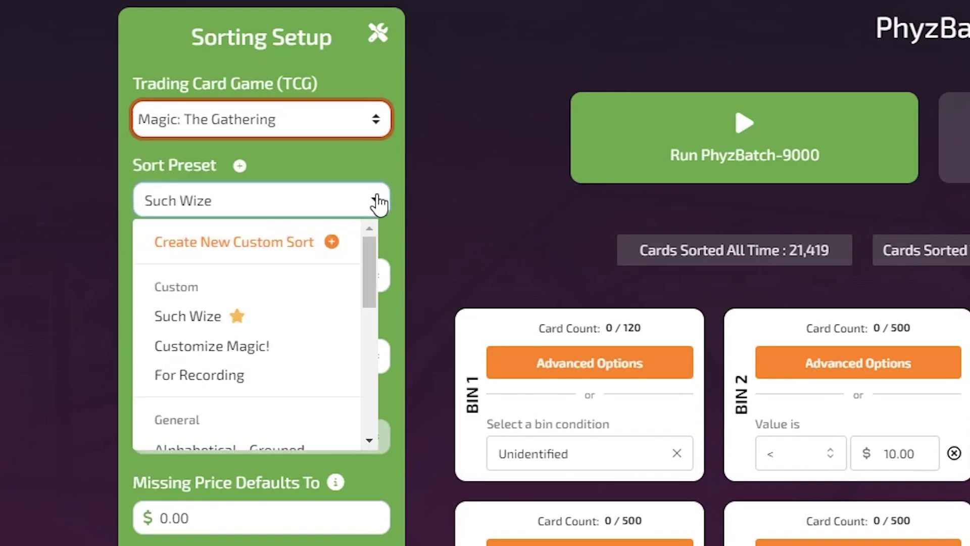
pyautogui.moveTo(370, 250); pyautogui.dragTo(377, 223)
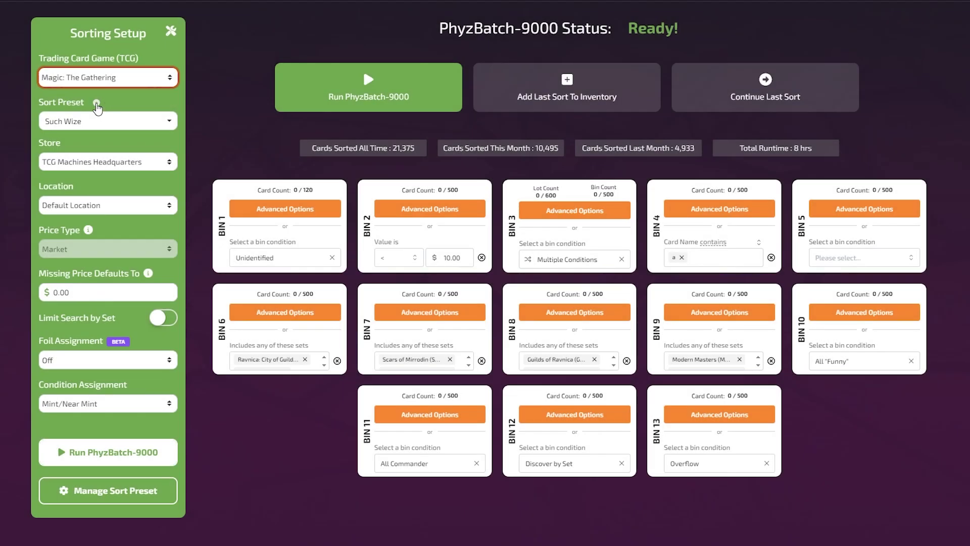
# Start a new custom sort preset and open it for editing, leaving the store unchanged.
pyautogui.click(96, 104)
pyautogui.click(165, 491)
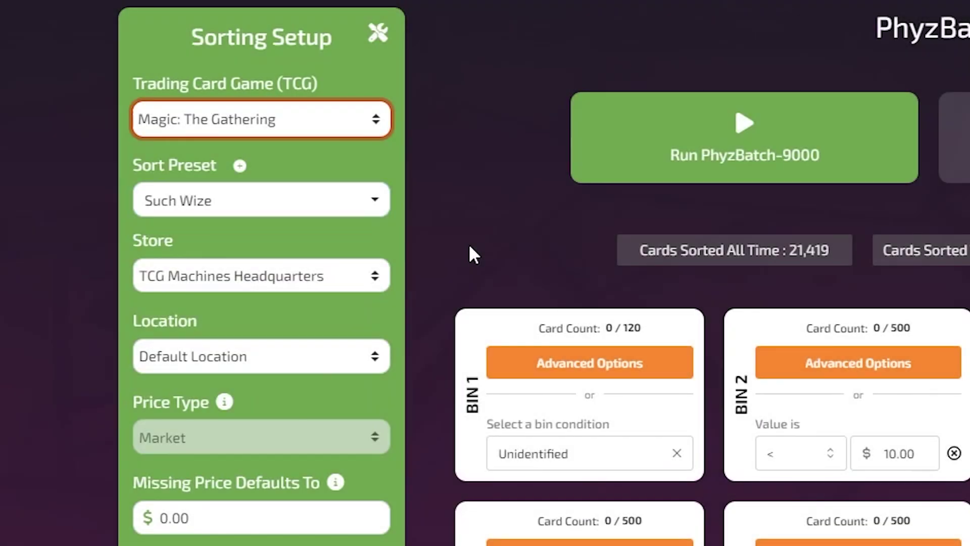
pyautogui.click(375, 287)
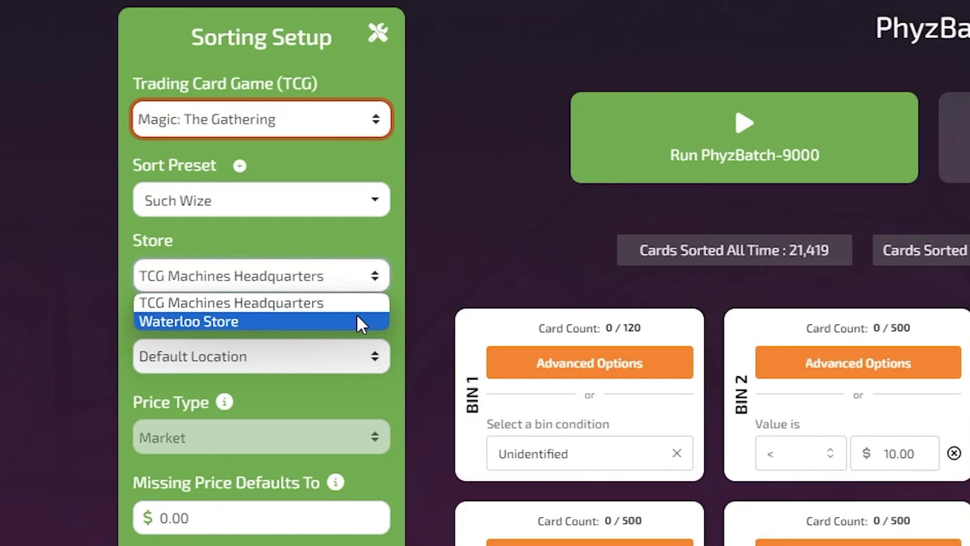
pyautogui.click(407, 324)
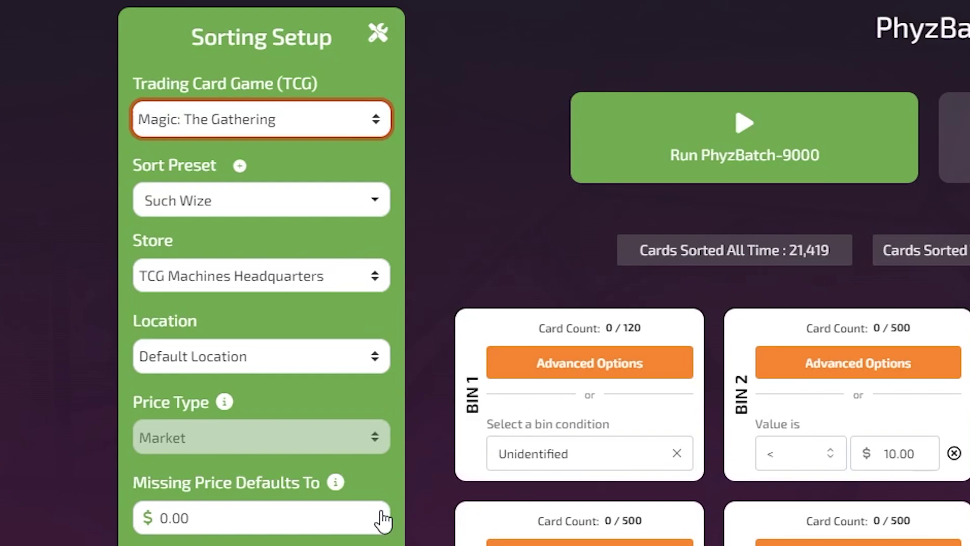
# Turn on Limit Search by Set and browse the list of sets.
pyautogui.scroll(-3, 383, 518)
pyautogui.scroll(-2, 362, 430)
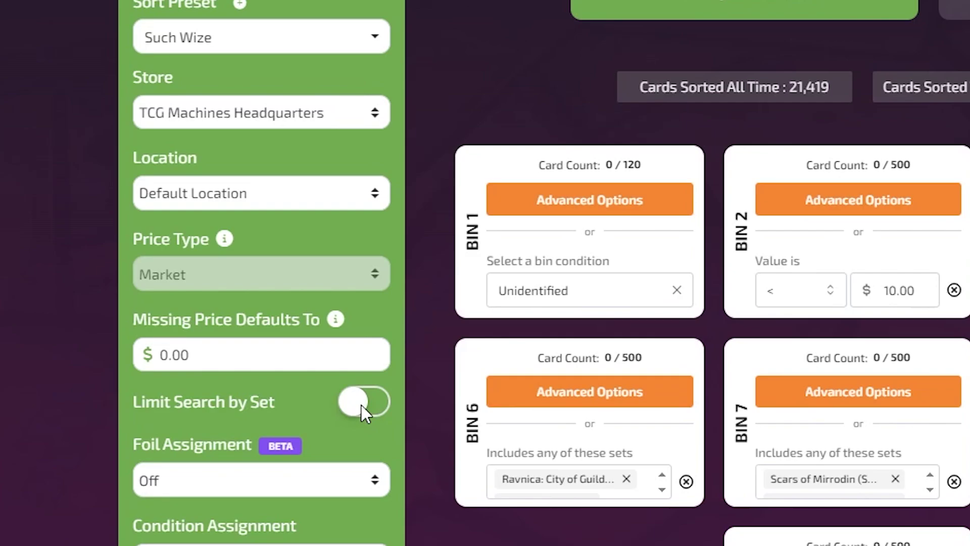
pyautogui.click(362, 356)
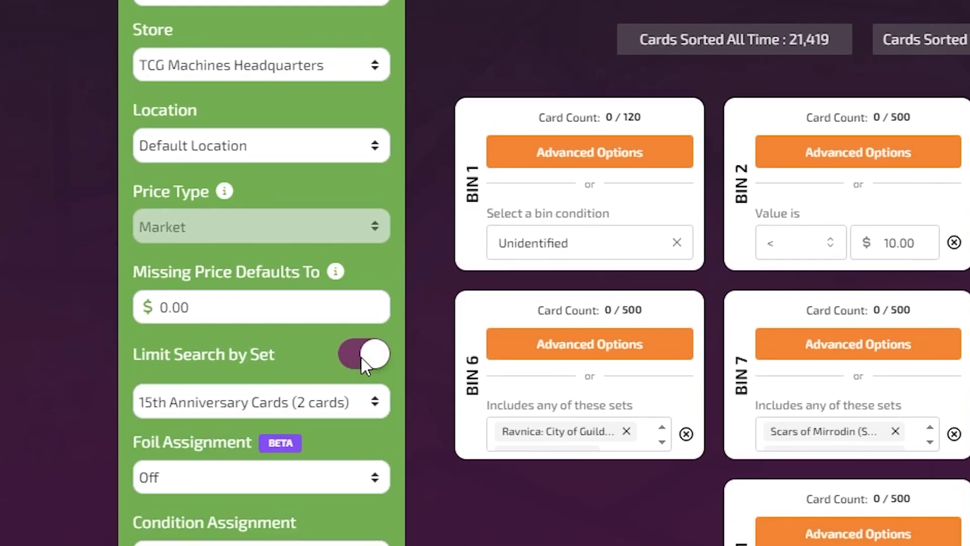
pyautogui.click(378, 405)
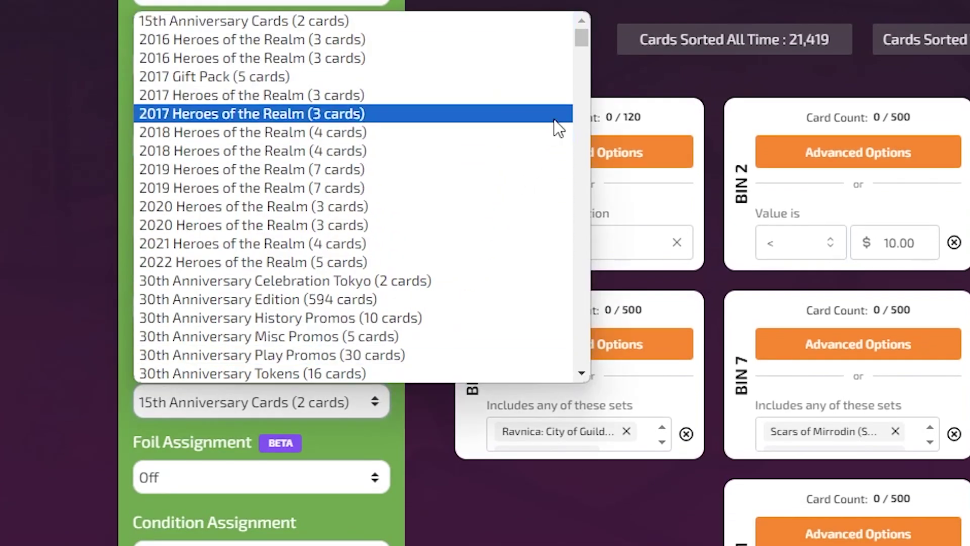
pyautogui.moveTo(583, 43); pyautogui.dragTo(592, 373)
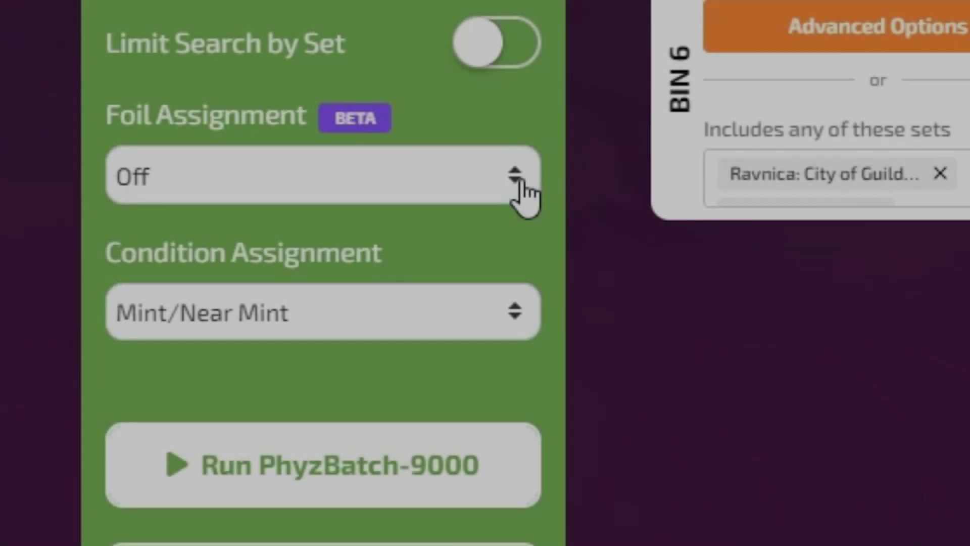
pyautogui.click(524, 192)
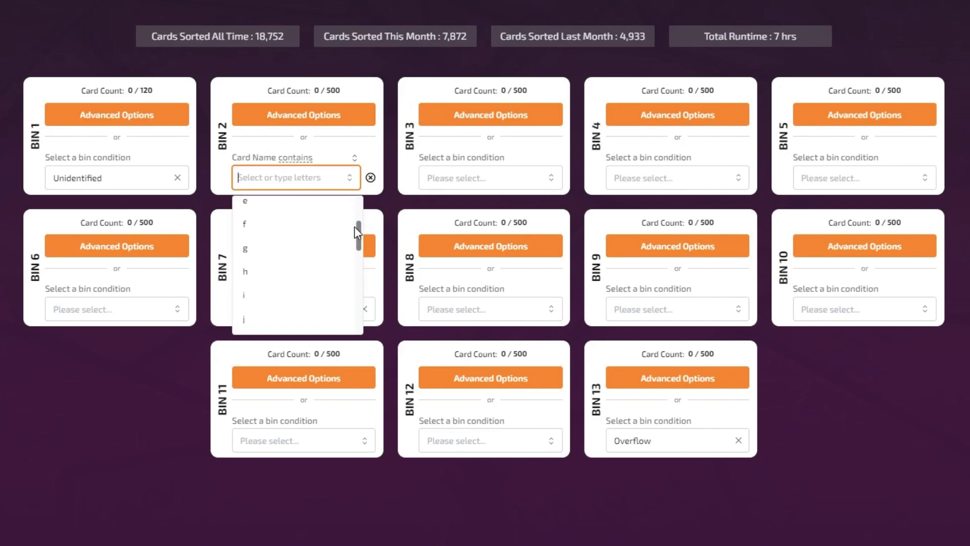
# Give bins 2–5 the conditions Card Name ends with u, Token, White and CMC 5.
pyautogui.click(354, 157)
pyautogui.click(324, 232)
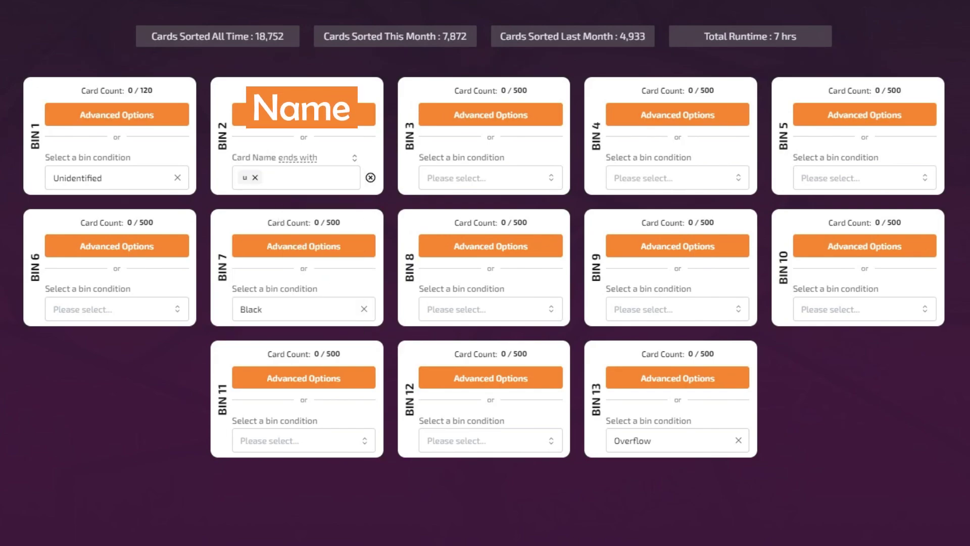
pyautogui.click(480, 178)
pyautogui.scroll(-5, 460, 258)
pyautogui.click(510, 303)
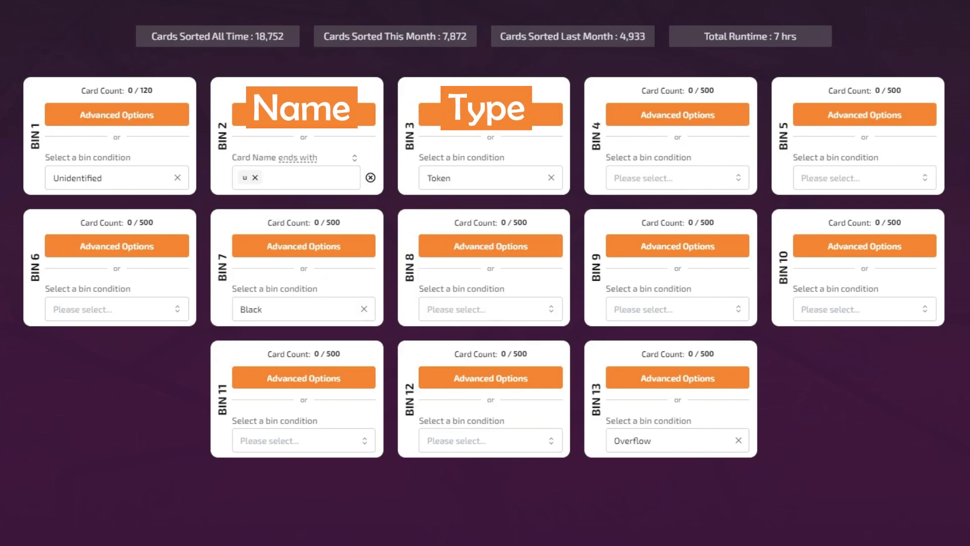
pyautogui.click(678, 178)
pyautogui.scroll(-5, 708, 253)
pyautogui.click(689, 279)
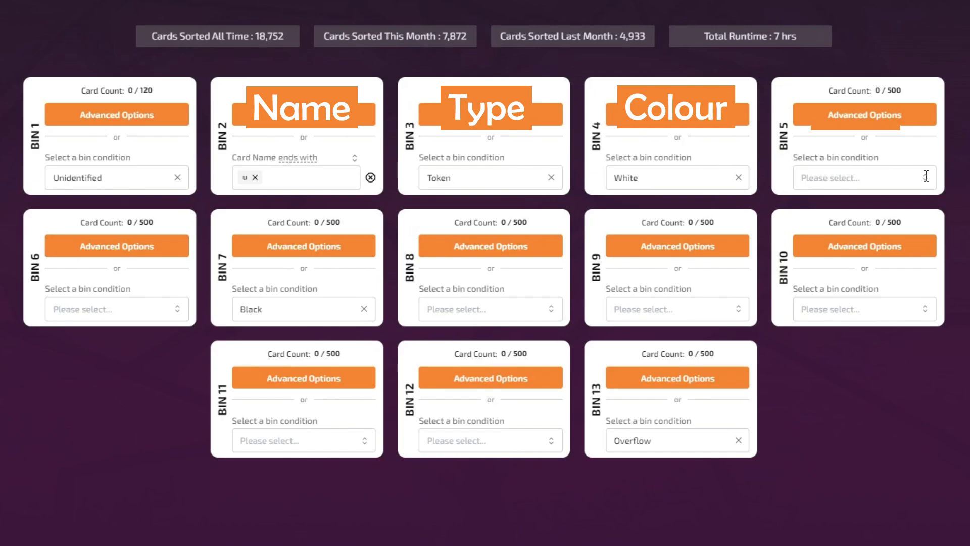
pyautogui.click(861, 179)
pyautogui.click(854, 297)
# Give bins 6–8 Mountain, Rare (replacing bin 7's Black) and All Core conditions.
pyautogui.click(182, 310)
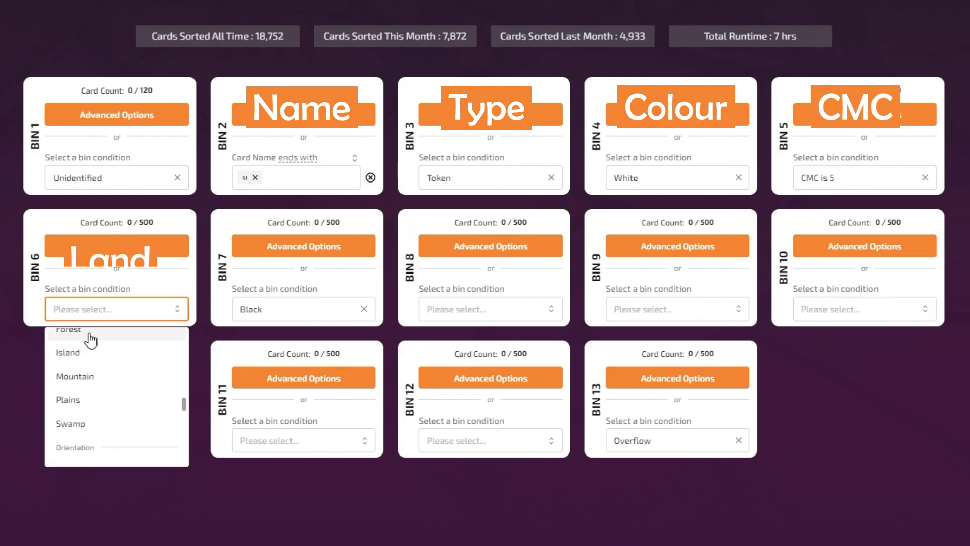
pyautogui.click(76, 368)
pyautogui.click(364, 309)
pyautogui.click(349, 308)
pyautogui.scroll(-5, 347, 384)
pyautogui.click(279, 440)
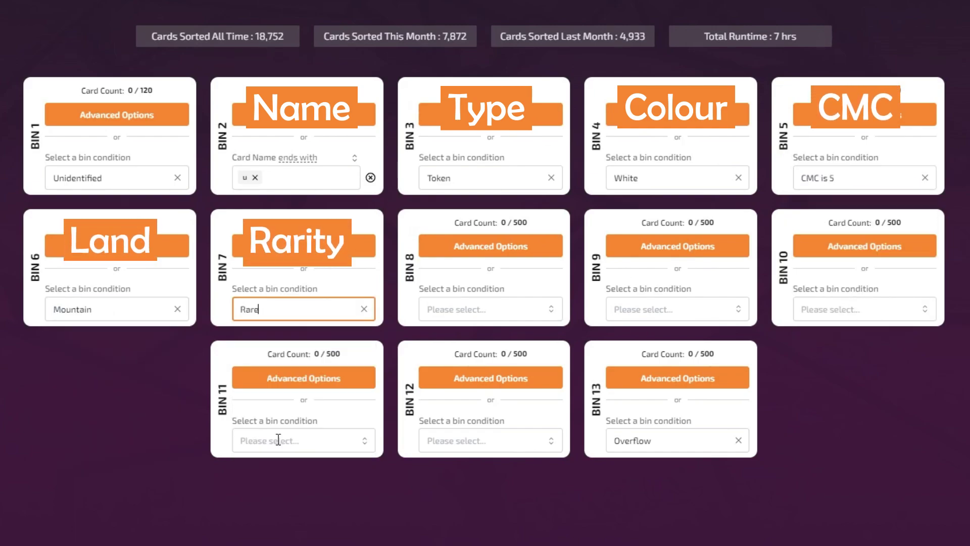
pyautogui.click(505, 309)
pyautogui.scroll(-5, 505, 374)
pyautogui.click(445, 392)
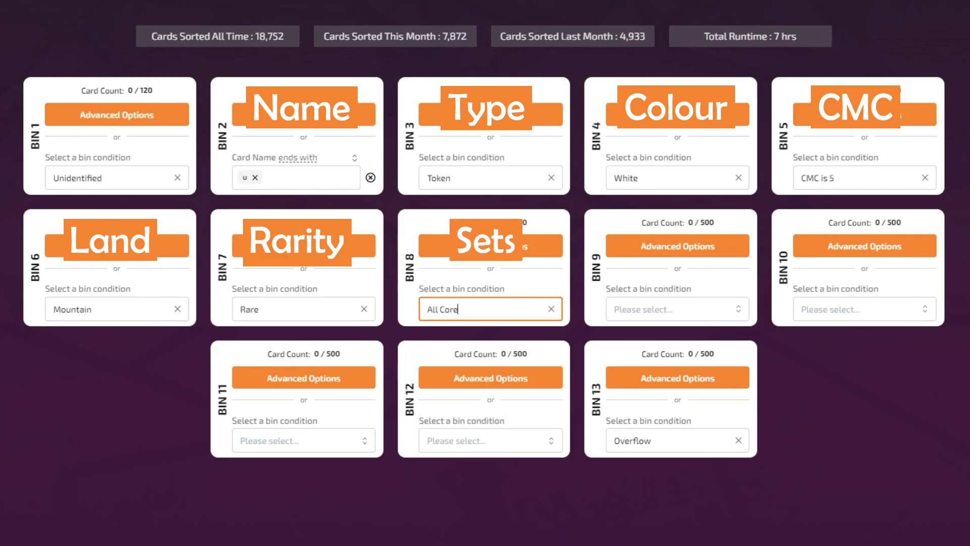
# Set bin 9 to card Value at least $0.50 and search bin 10's conditions for 'mou'.
pyautogui.click(677, 309)
pyautogui.scroll(-5, 700, 426)
pyautogui.click(657, 430)
pyautogui.click(632, 310)
pyautogui.click(643, 411)
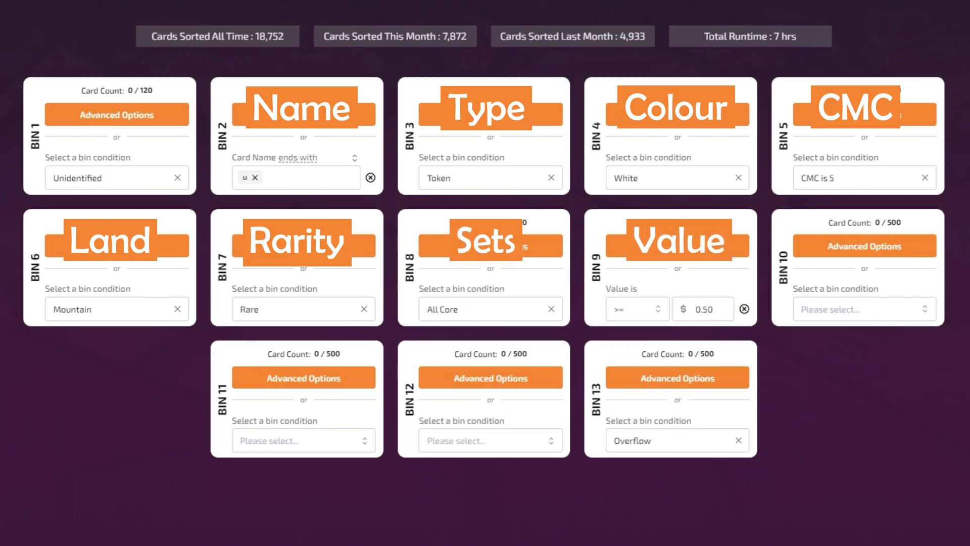
pyautogui.click(865, 309)
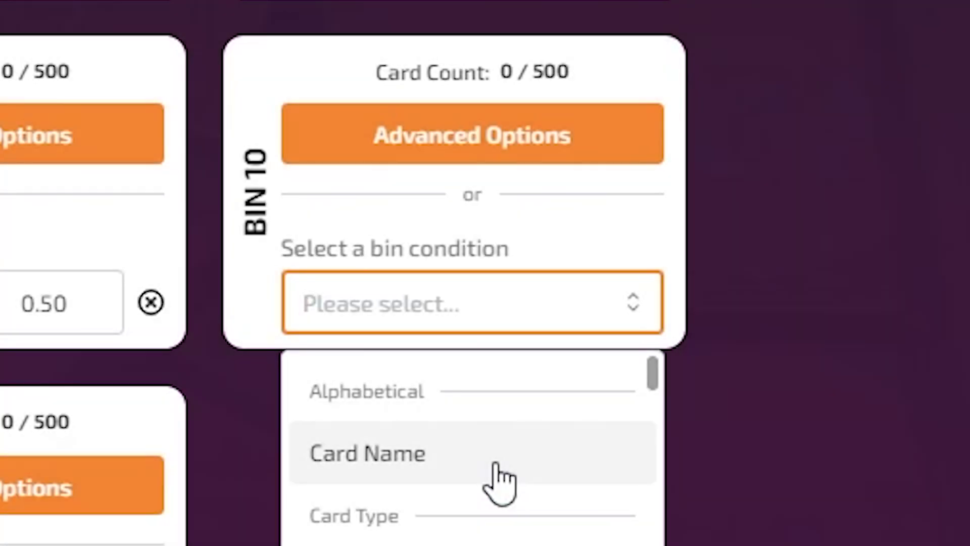
pyautogui.write('mou')
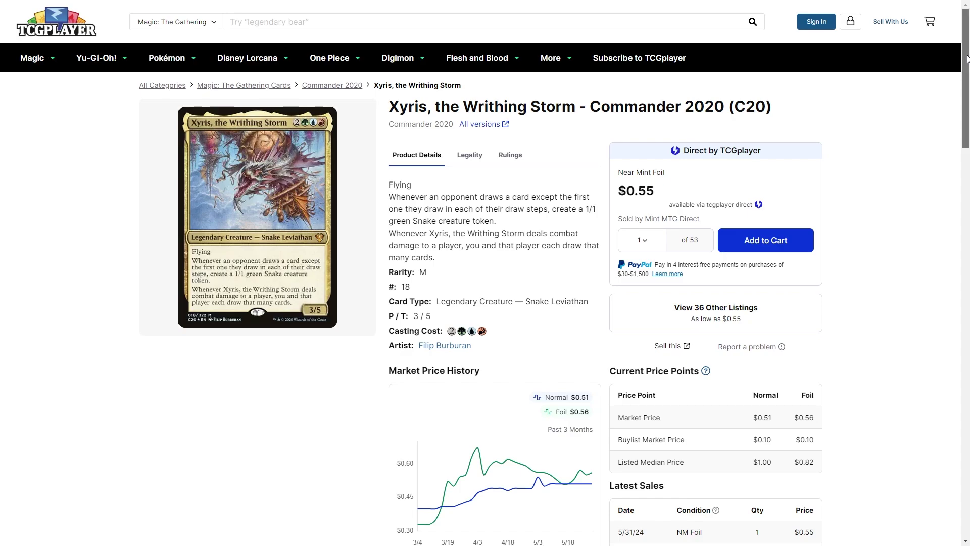
# Scroll the TCGplayer page for Xyris, the Writhing Storm to check its $0.55 price.
pyautogui.moveTo(968, 59); pyautogui.dragTo(965, 116)
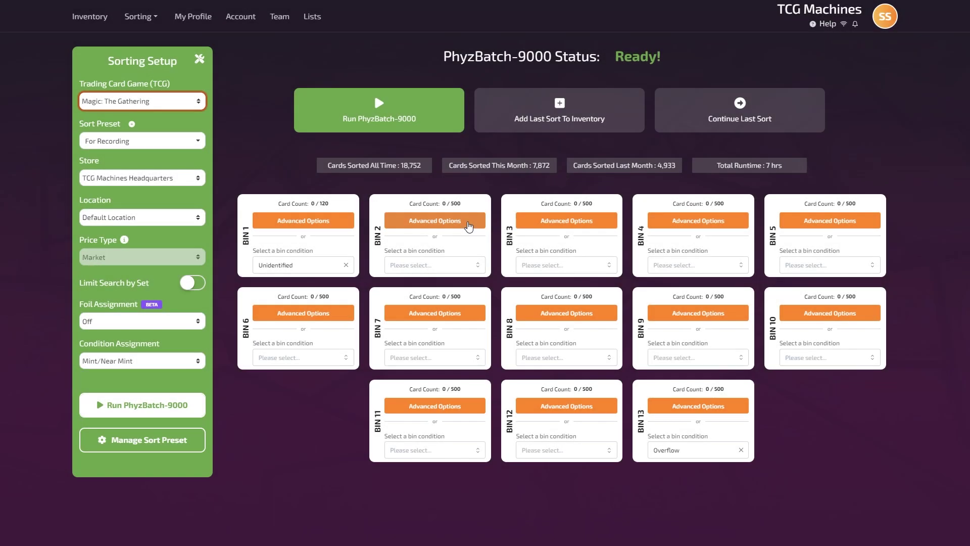
# Open Bin 2's Advanced Options and scroll through its condition groups.
pyautogui.click(469, 226)
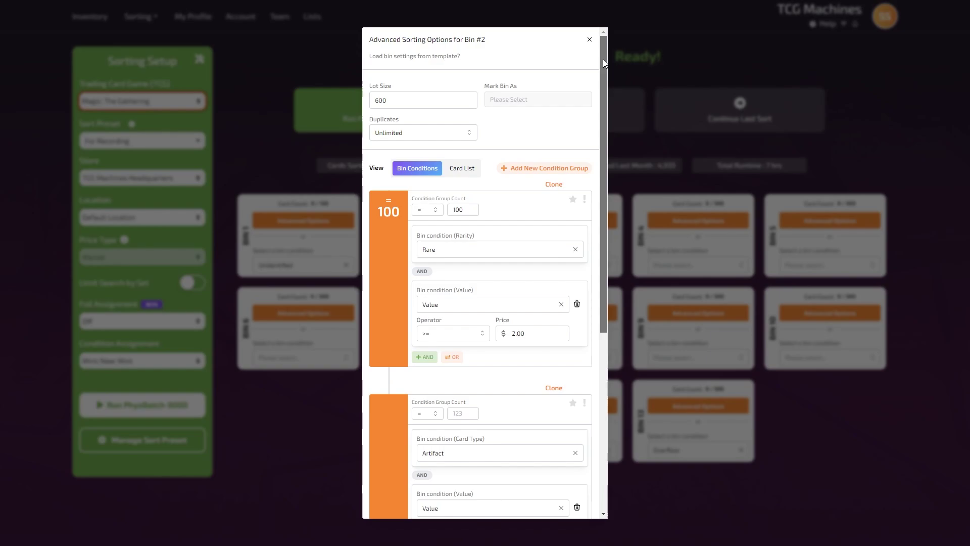
pyautogui.moveTo(603, 60); pyautogui.dragTo(604, 232)
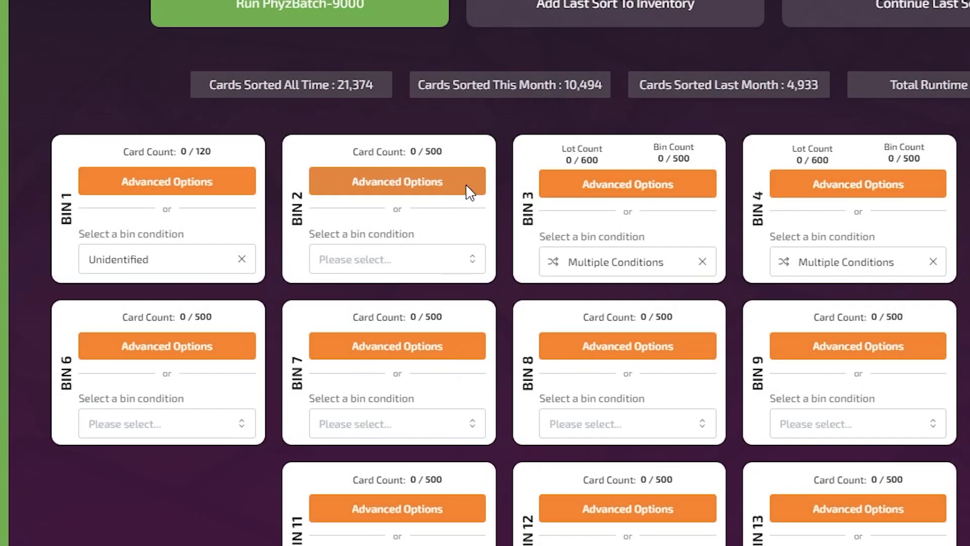
# In Bin 2's Advanced Options, choose Unidentified from the Mark Bin As list.
pyautogui.click(469, 191)
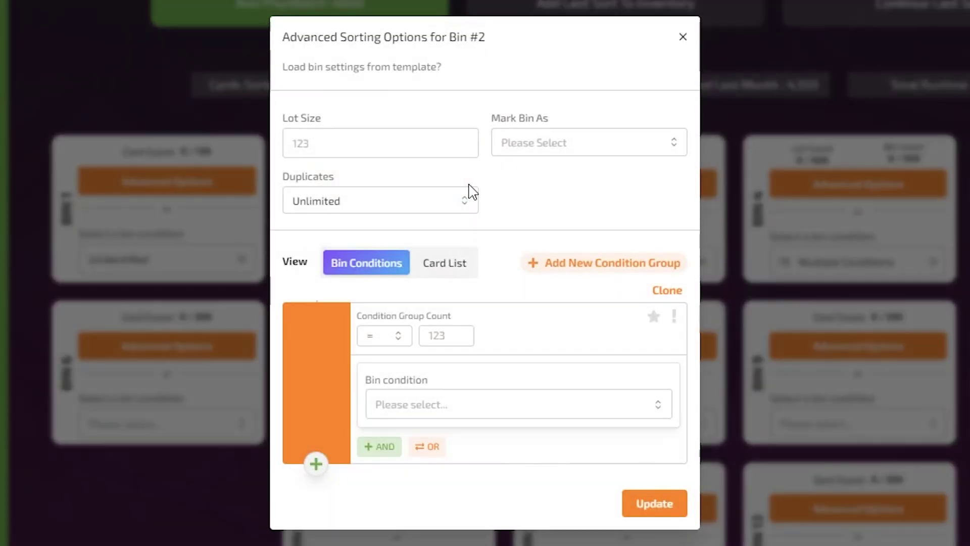
pyautogui.click(676, 142)
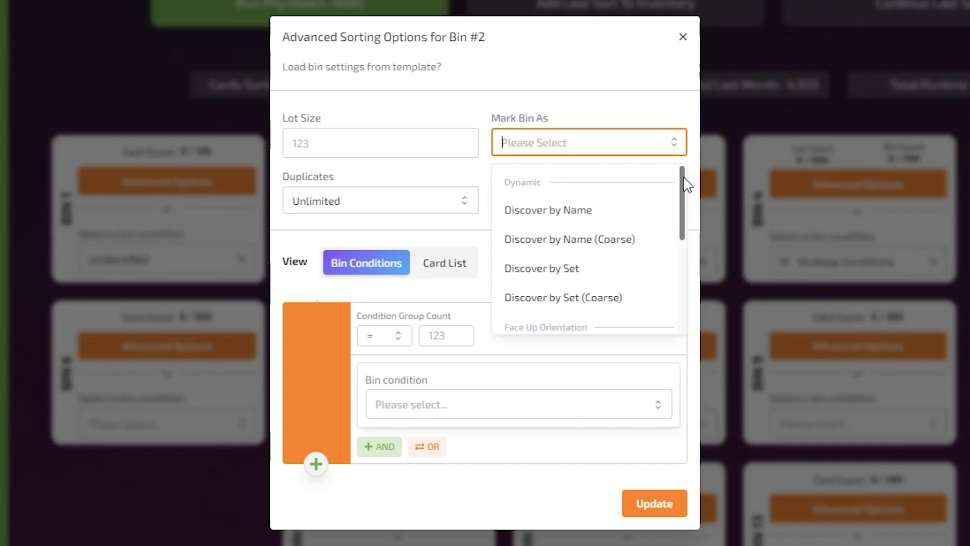
pyautogui.moveTo(686, 184); pyautogui.dragTo(686, 283)
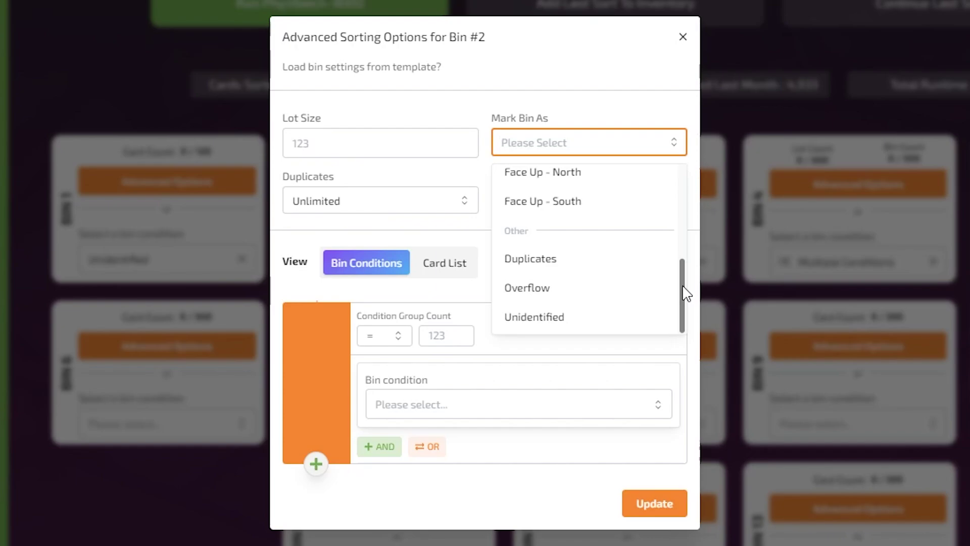
pyautogui.click(626, 317)
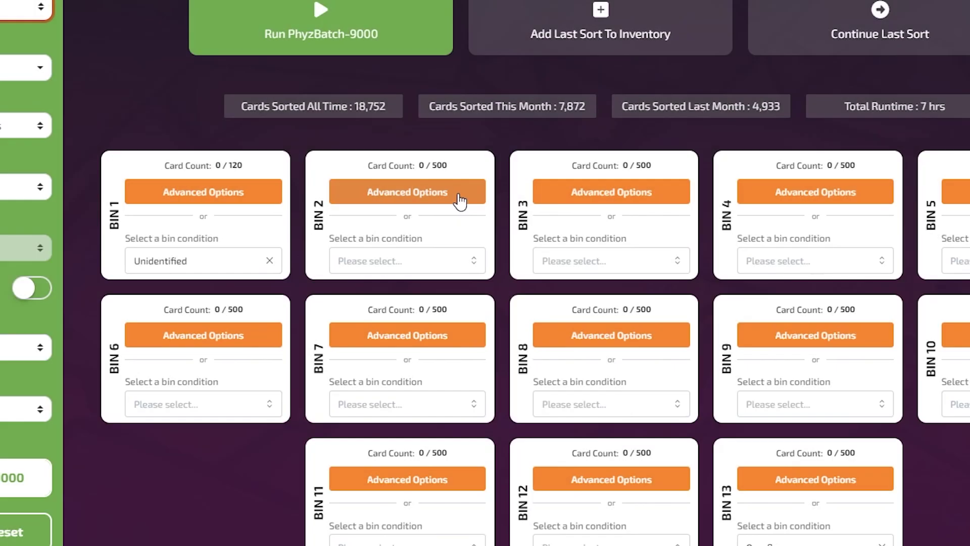
# In Bin 2's advanced options, combine a Creature condition AND a Black condition.
pyautogui.click(457, 193)
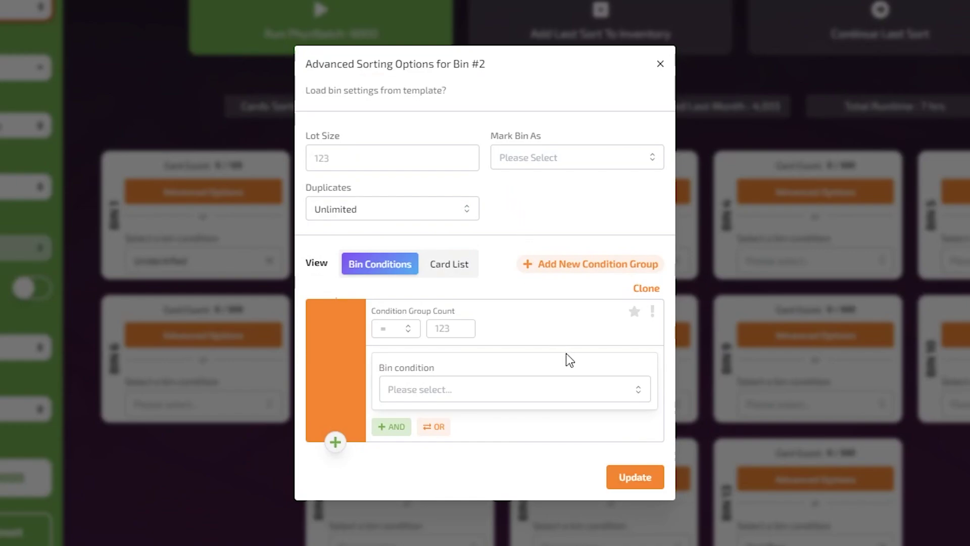
pyautogui.click(641, 390)
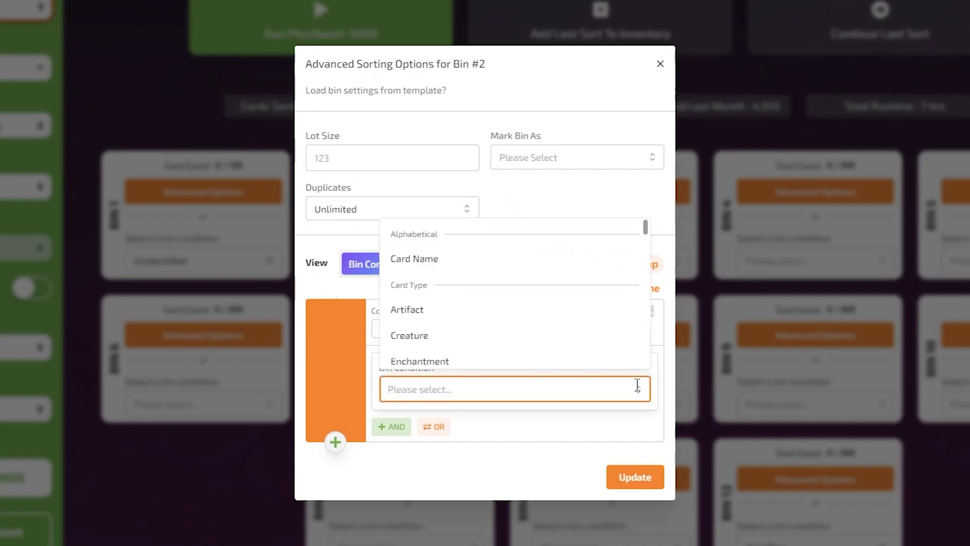
pyautogui.click(570, 345)
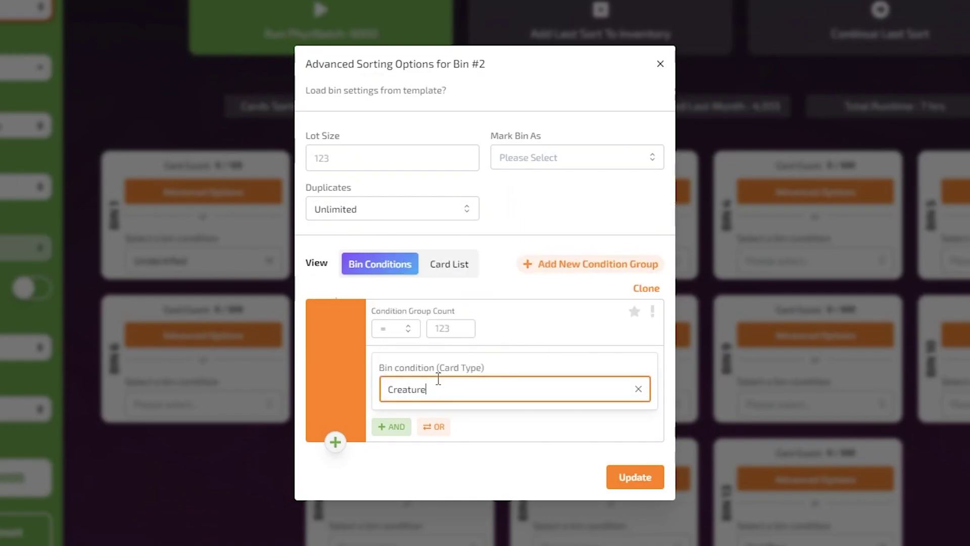
pyautogui.click(395, 428)
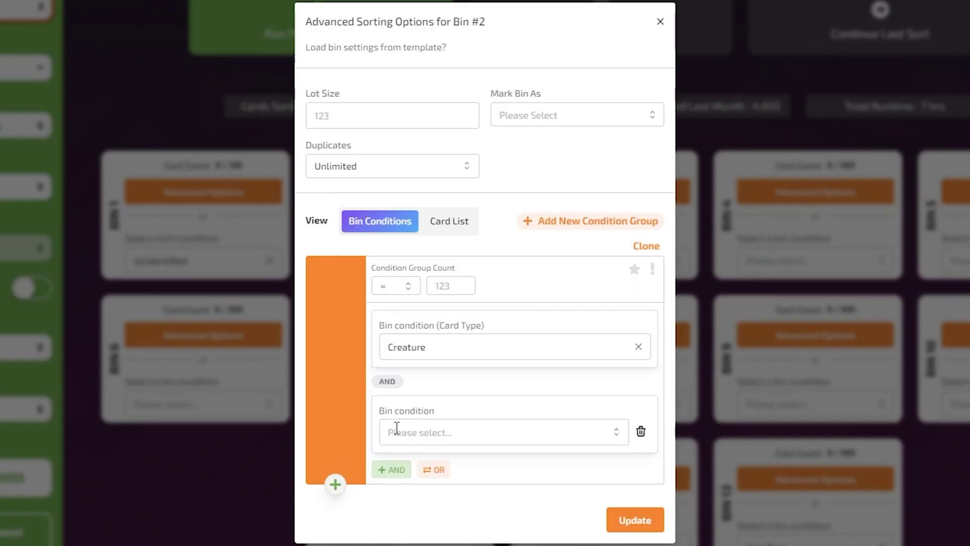
pyautogui.click(613, 427)
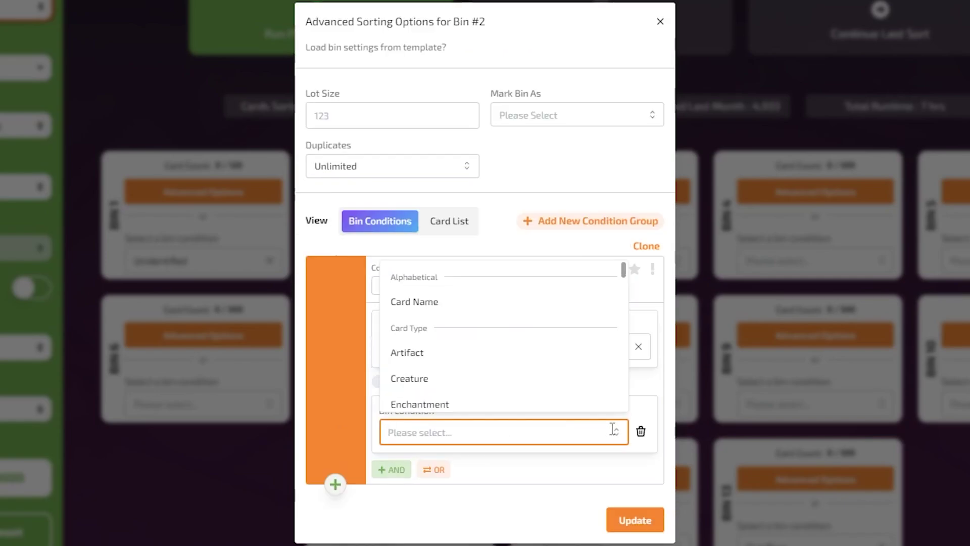
pyautogui.scroll(-3, 553, 404)
pyautogui.scroll(-3, 551, 399)
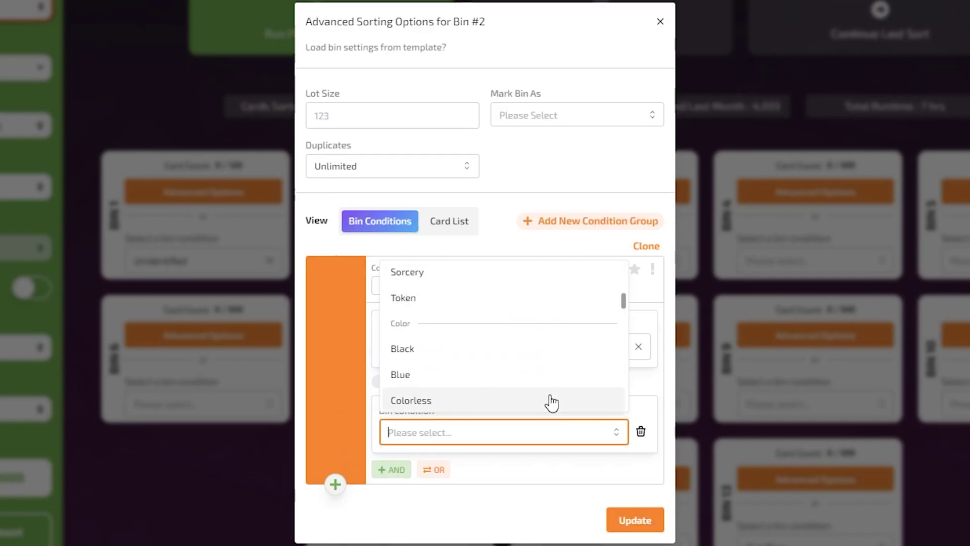
pyautogui.click(539, 349)
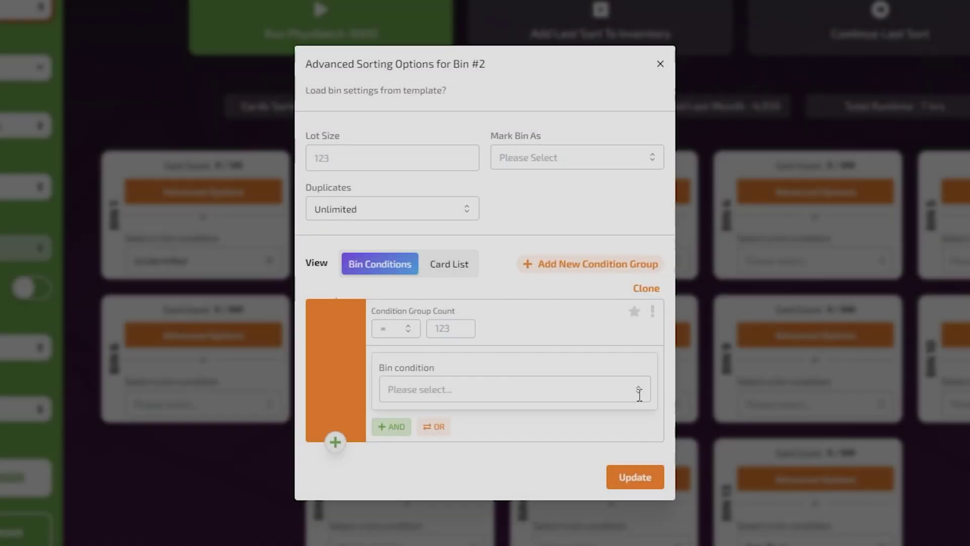
# Change the group to Artifact OR Value less than.
pyautogui.click(637, 390)
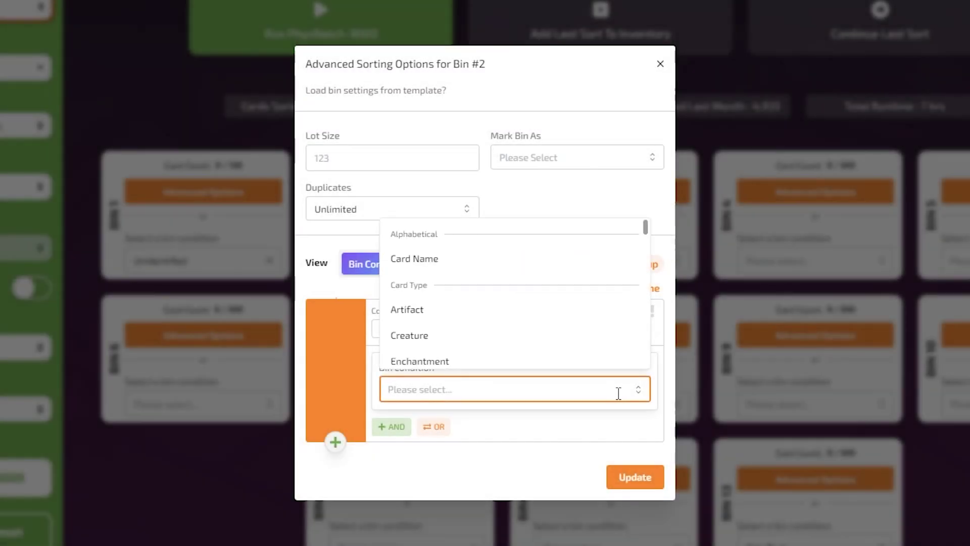
pyautogui.click(496, 314)
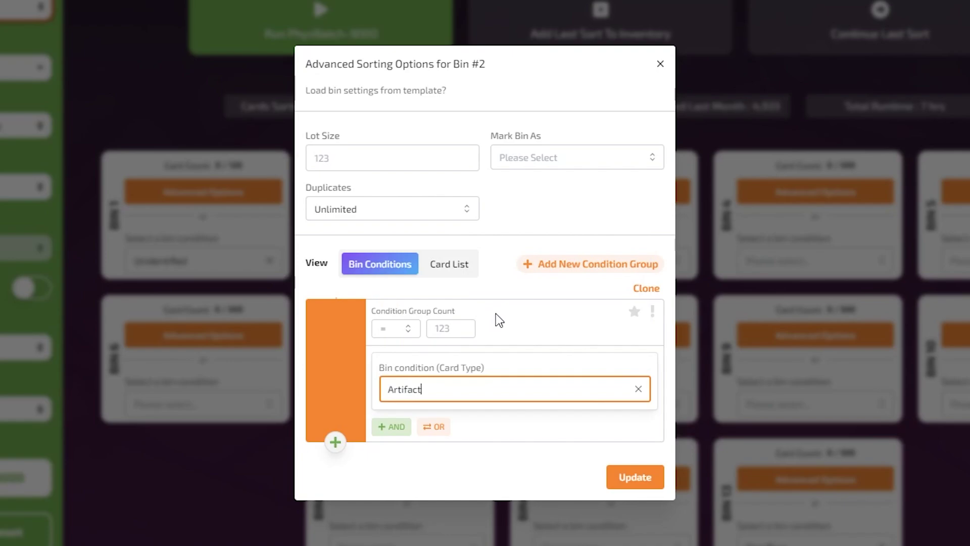
pyautogui.click(434, 427)
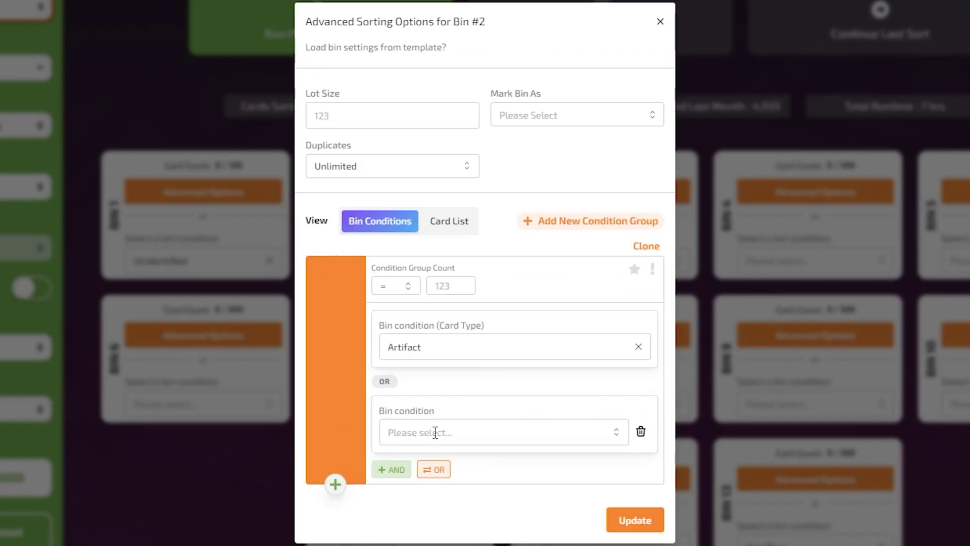
pyautogui.click(606, 432)
pyautogui.write('v')
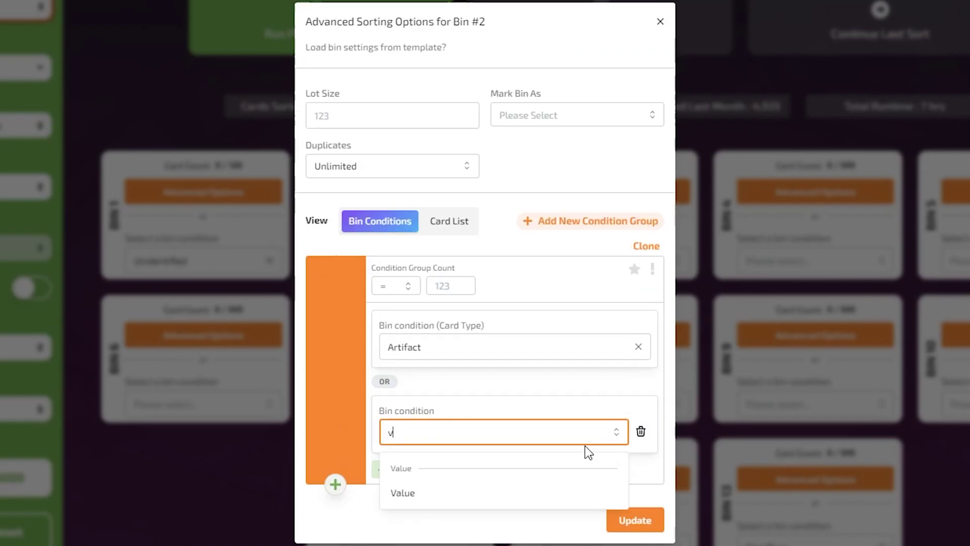
pyautogui.click(541, 491)
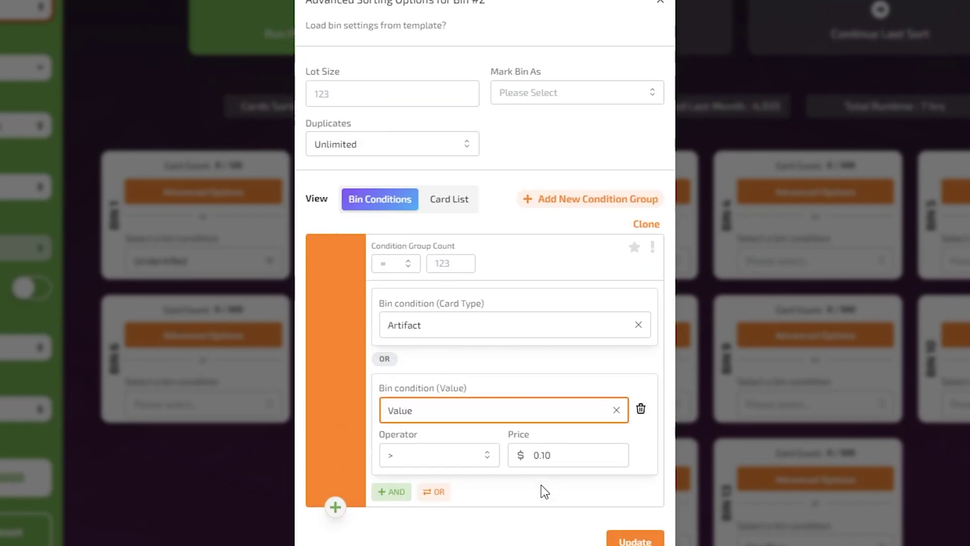
pyautogui.click(488, 460)
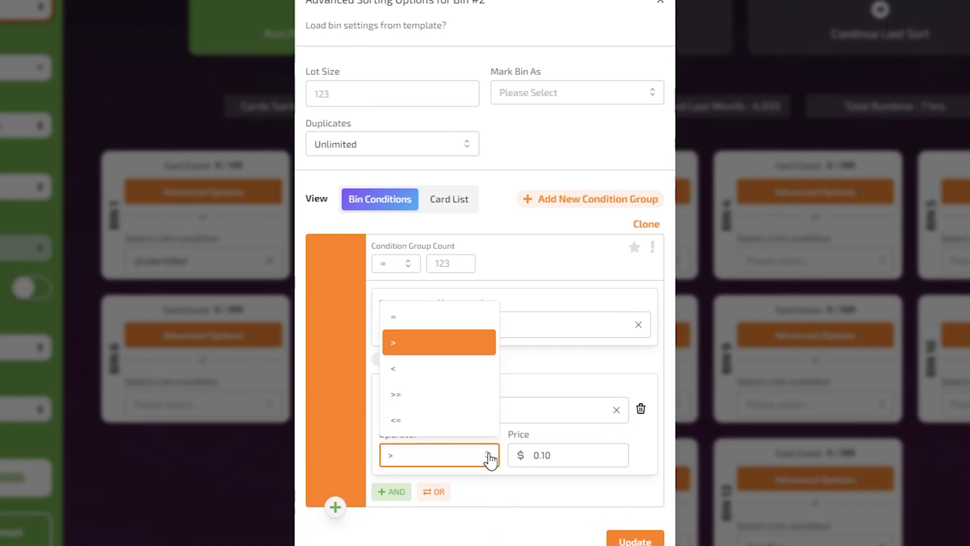
pyautogui.click(468, 369)
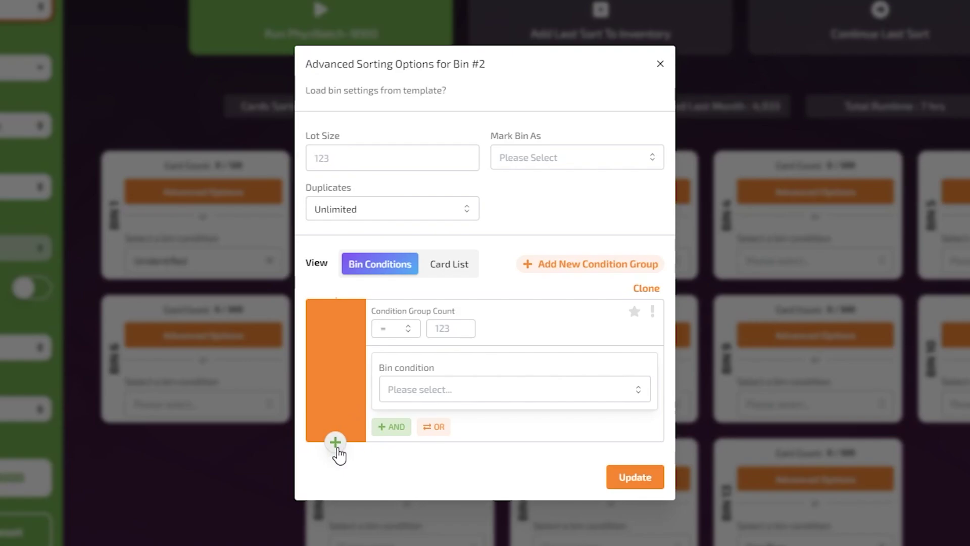
# Add another condition group to Bin 2 and save its settings with Update.
pyautogui.click(336, 443)
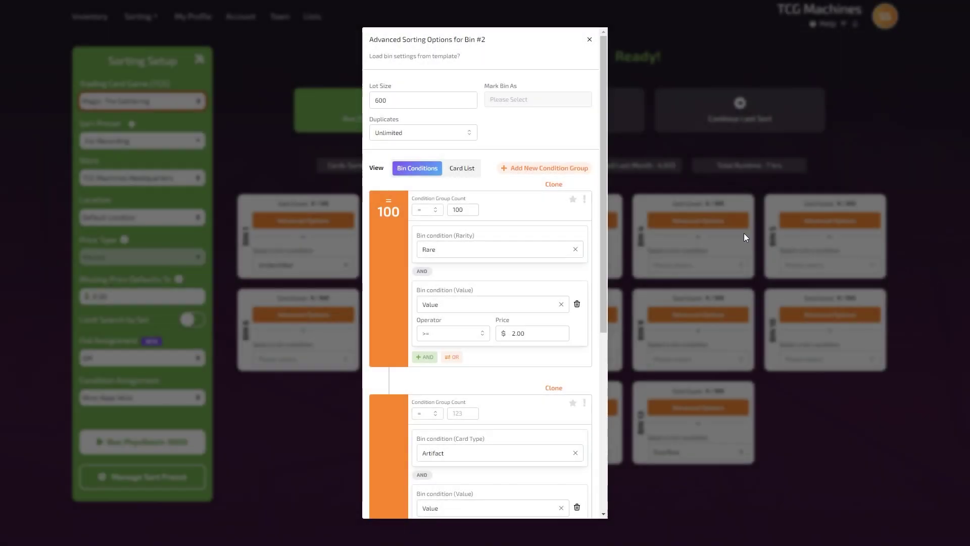
pyautogui.scroll(-6, 556, 185)
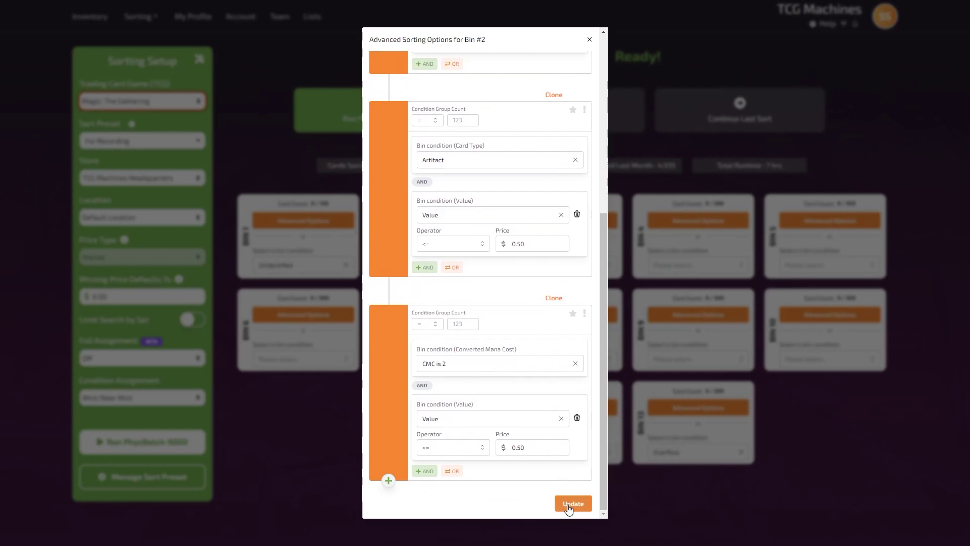
pyautogui.click(572, 504)
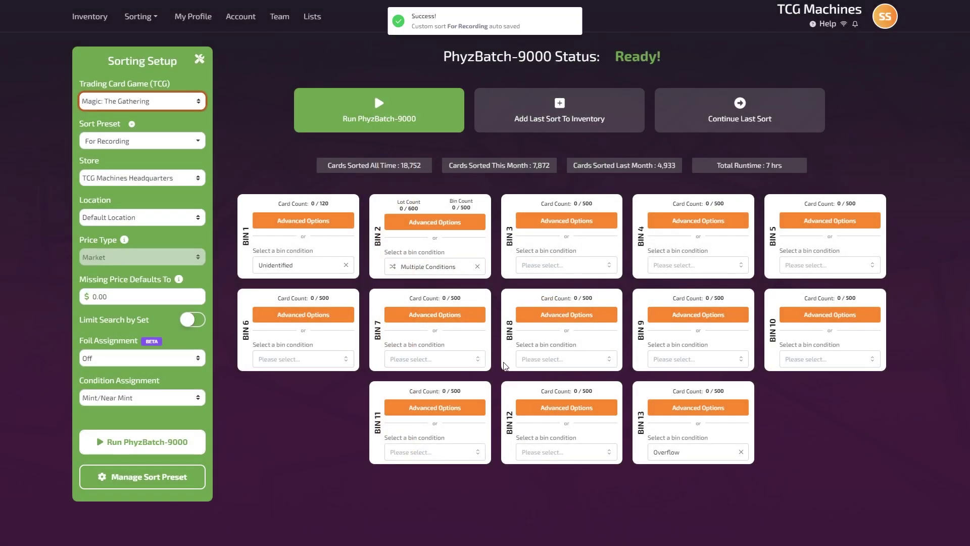
# Create a template named 'Rare 500 Lot' from Bin 2's advanced settings.
pyautogui.click(468, 223)
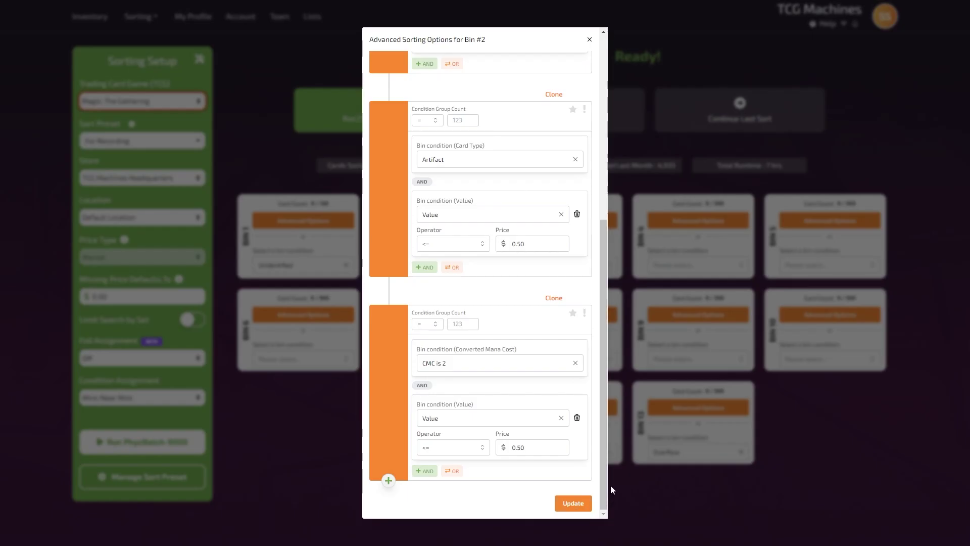
pyautogui.moveTo(606, 483); pyautogui.dragTo(612, 215)
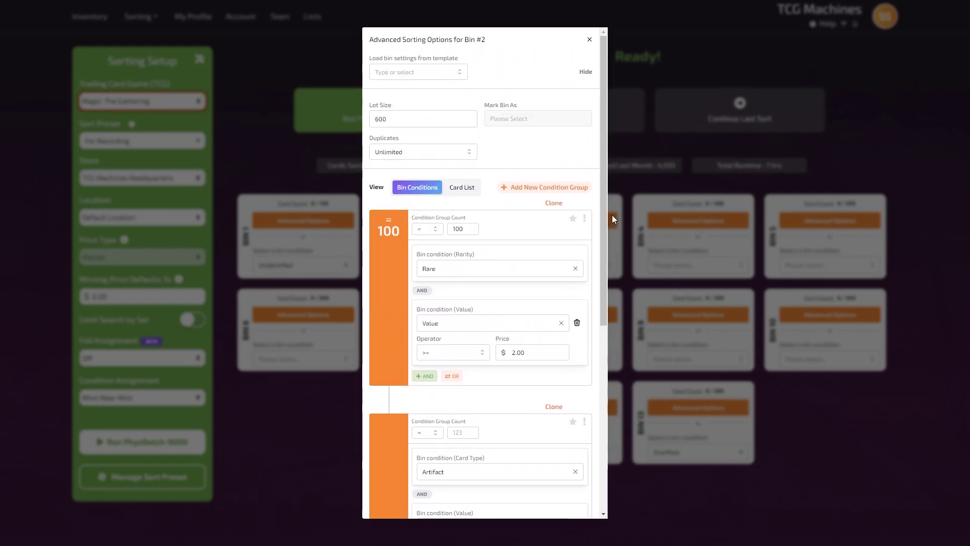
pyautogui.click(405, 69)
pyautogui.write('Rare')
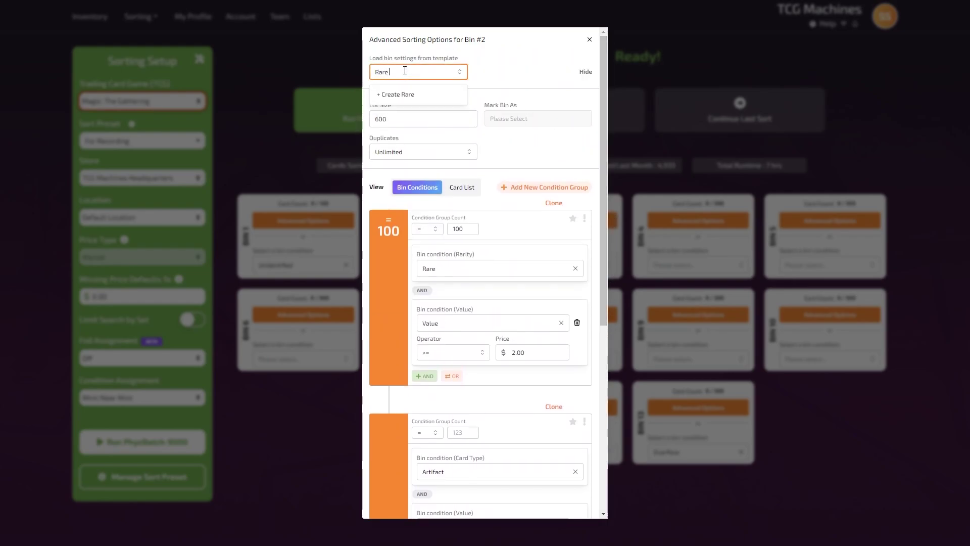
pyautogui.write(' 500 Lot')
pyautogui.click(438, 94)
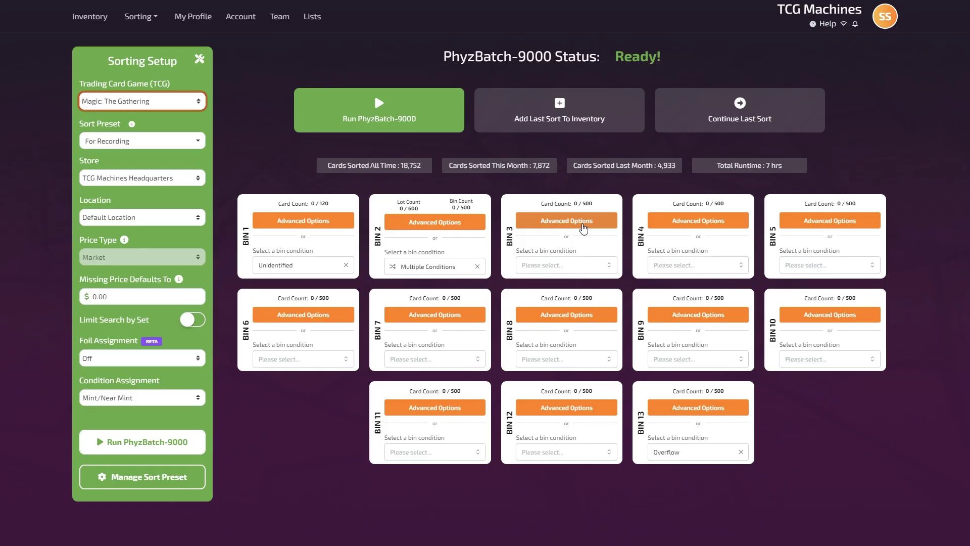
# Load the Rare 500 Lot template into Bin 3's advanced sorting options.
pyautogui.click(583, 227)
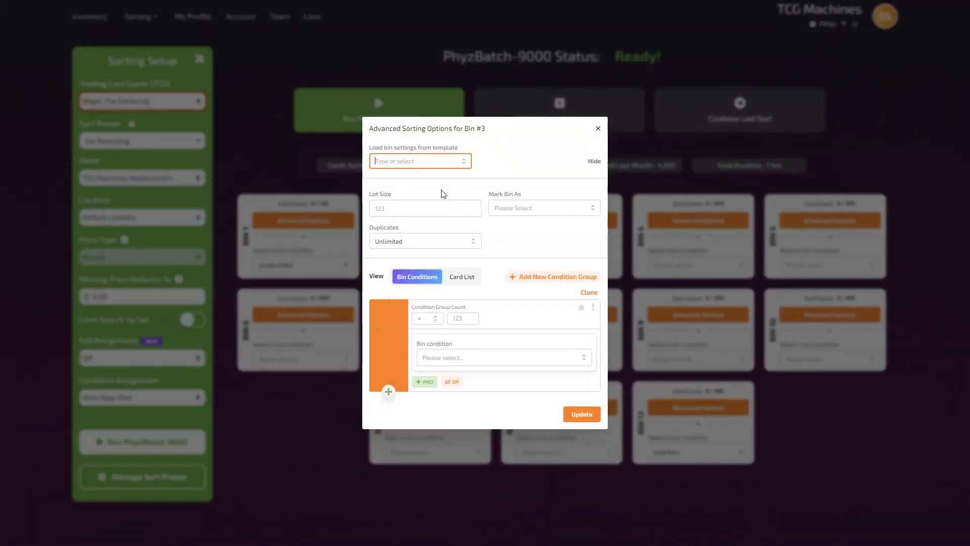
pyautogui.click(465, 163)
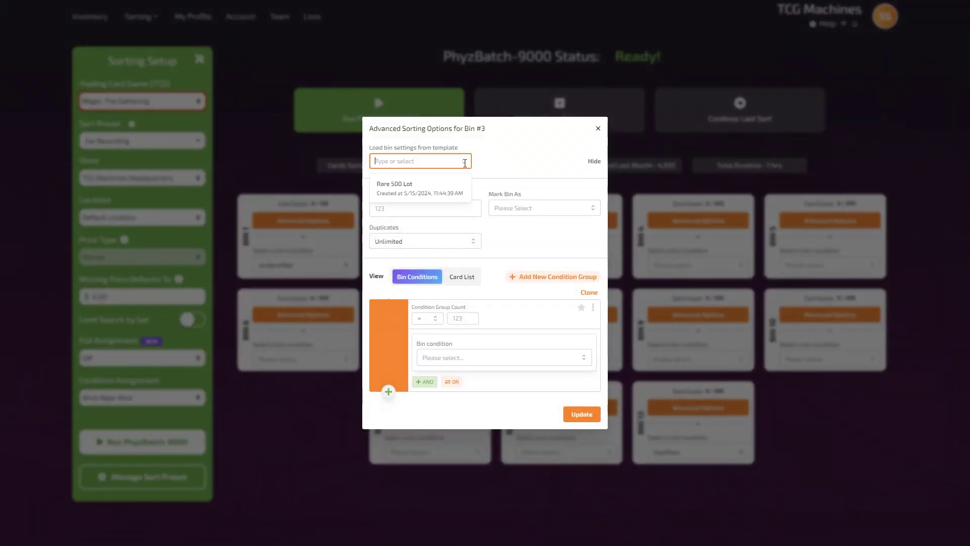
pyautogui.click(438, 190)
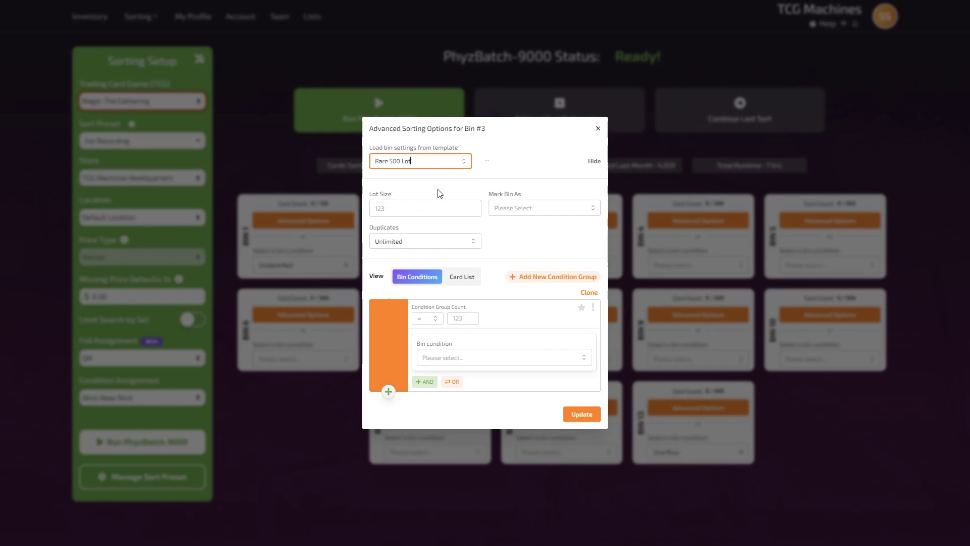
pyautogui.click(487, 166)
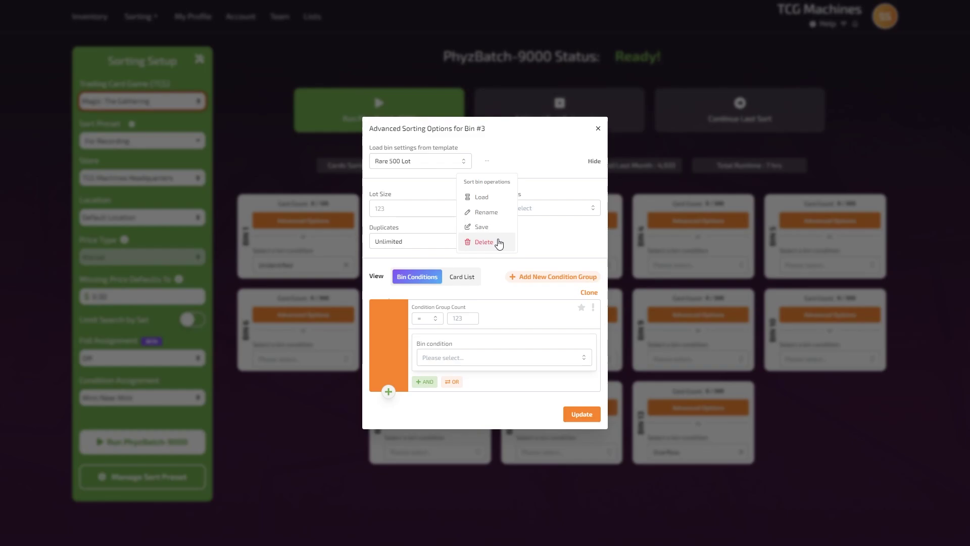
pyautogui.click(504, 201)
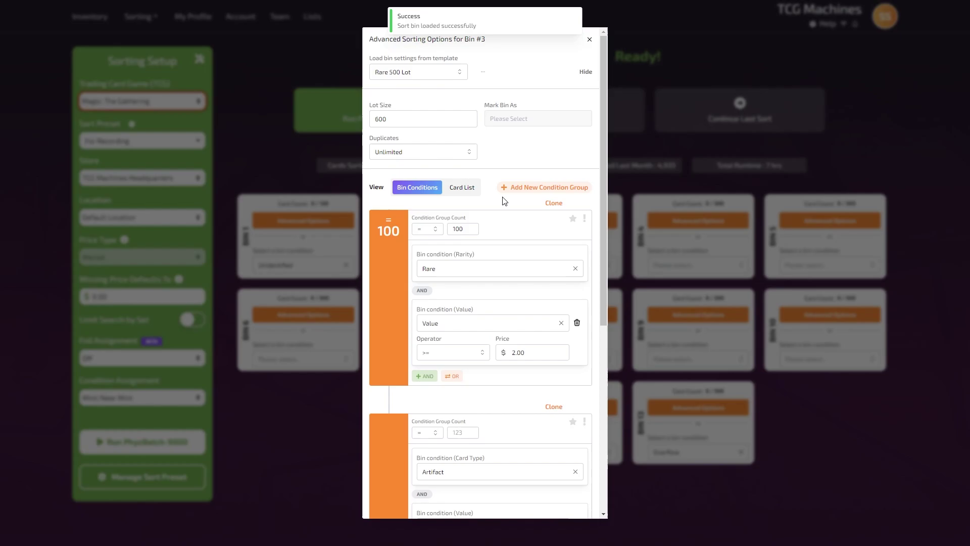